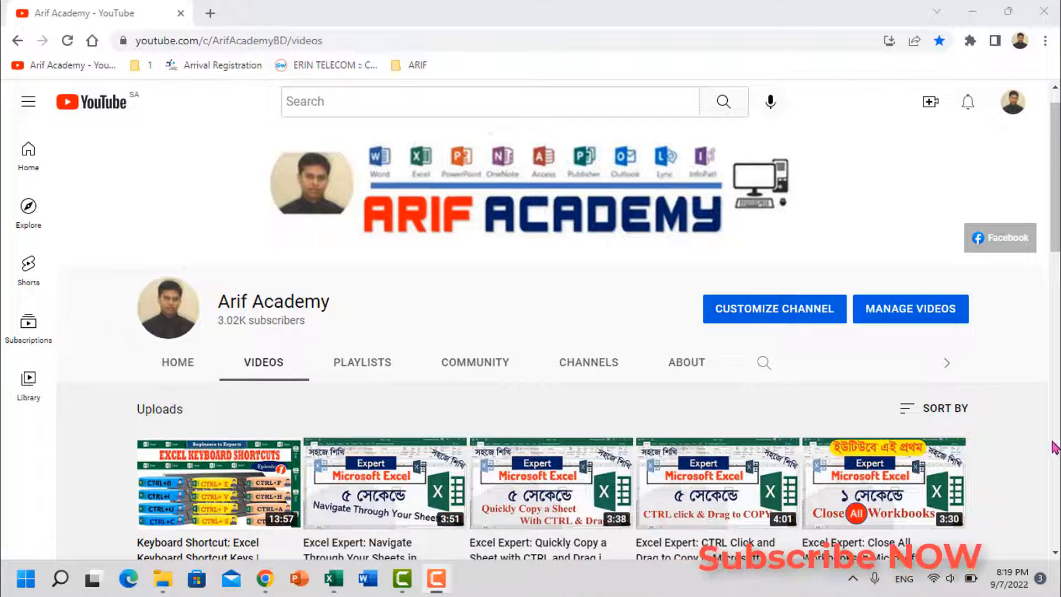
Switch to the Book3 workbook in Excel and select the whole of column G starting from cell G6
mouse_move(337, 586)
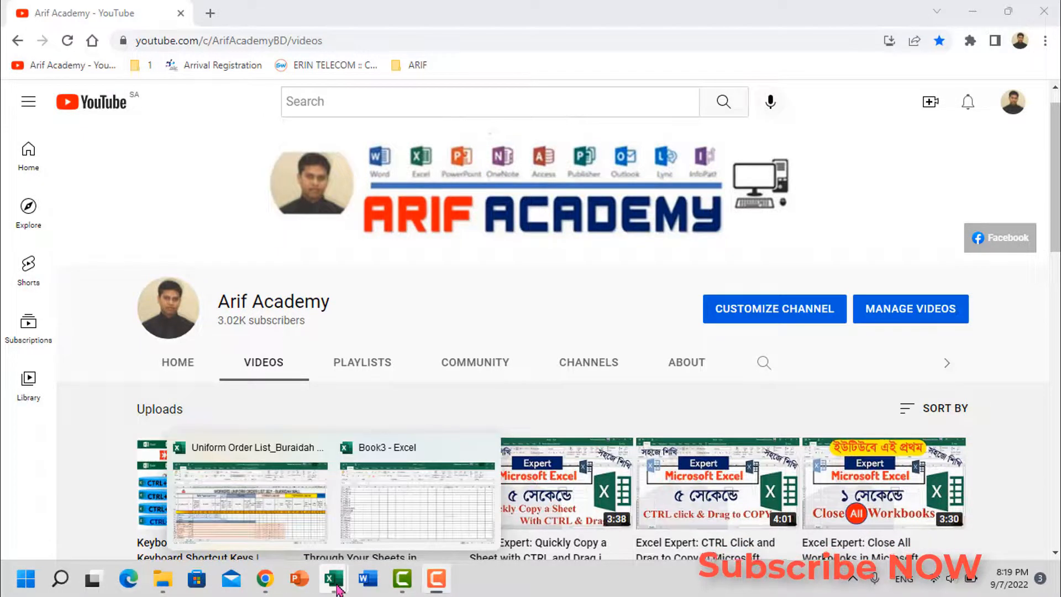
click(437, 514)
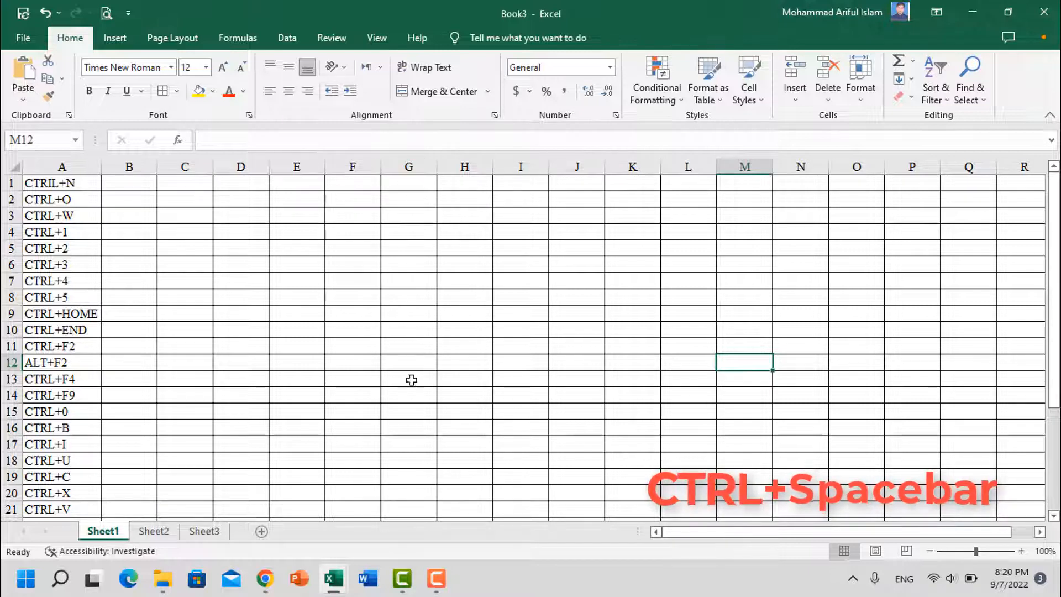
click(409, 283)
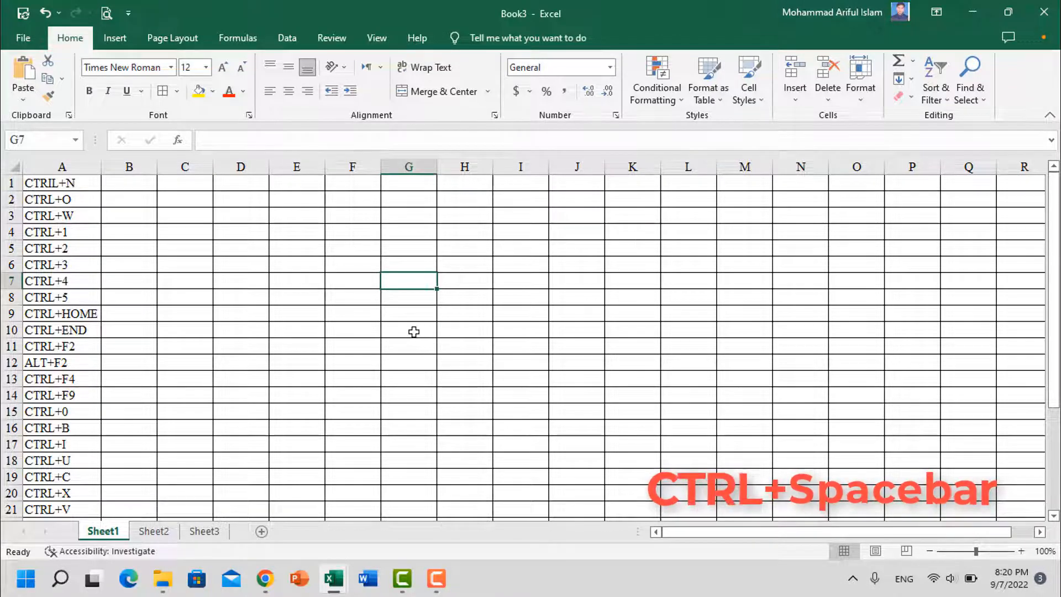
click(421, 255)
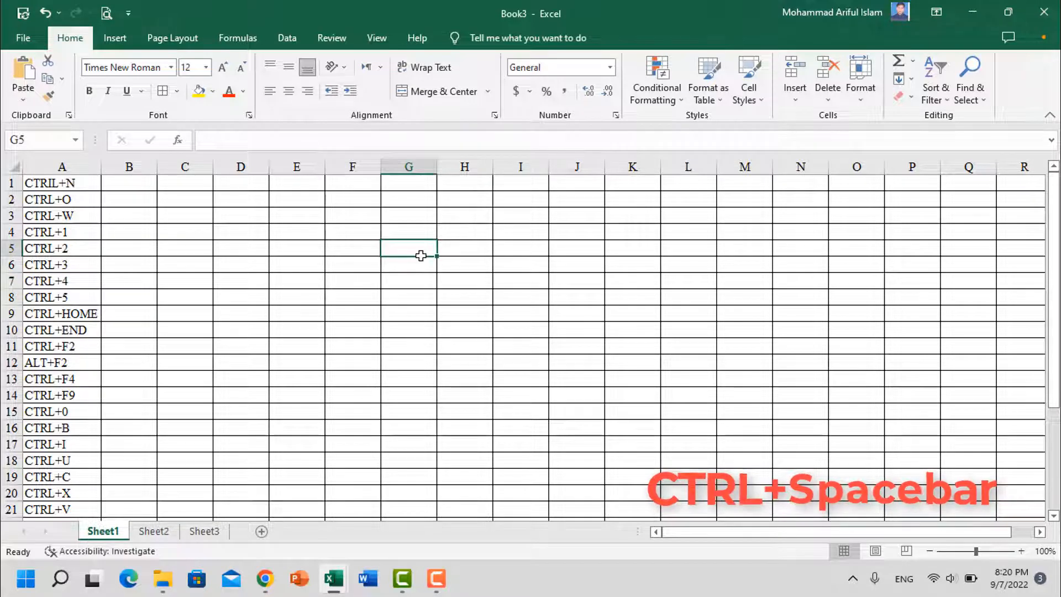
click(409, 265)
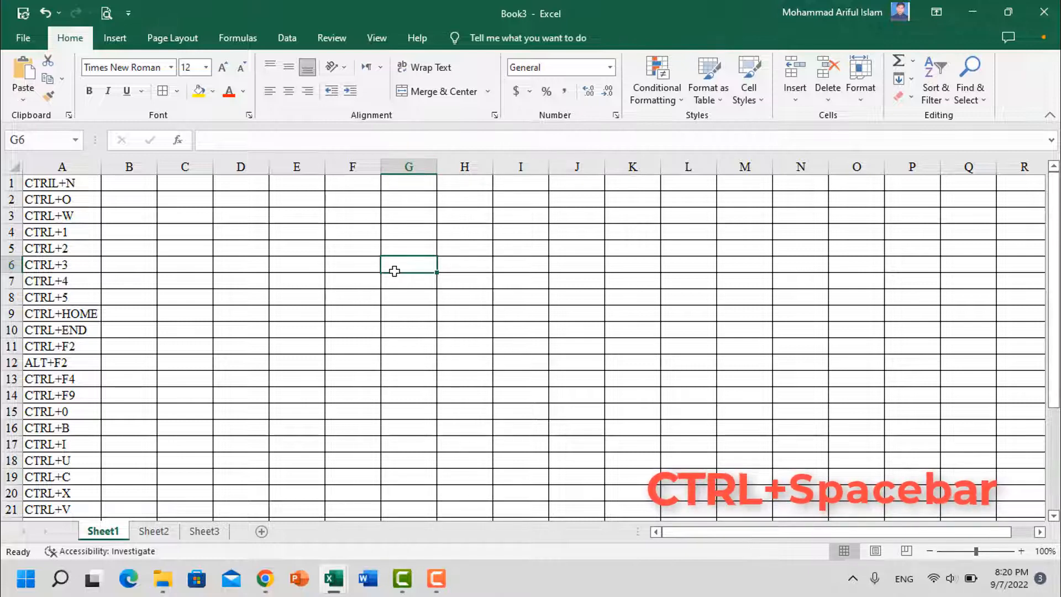
key(ctrl+space)
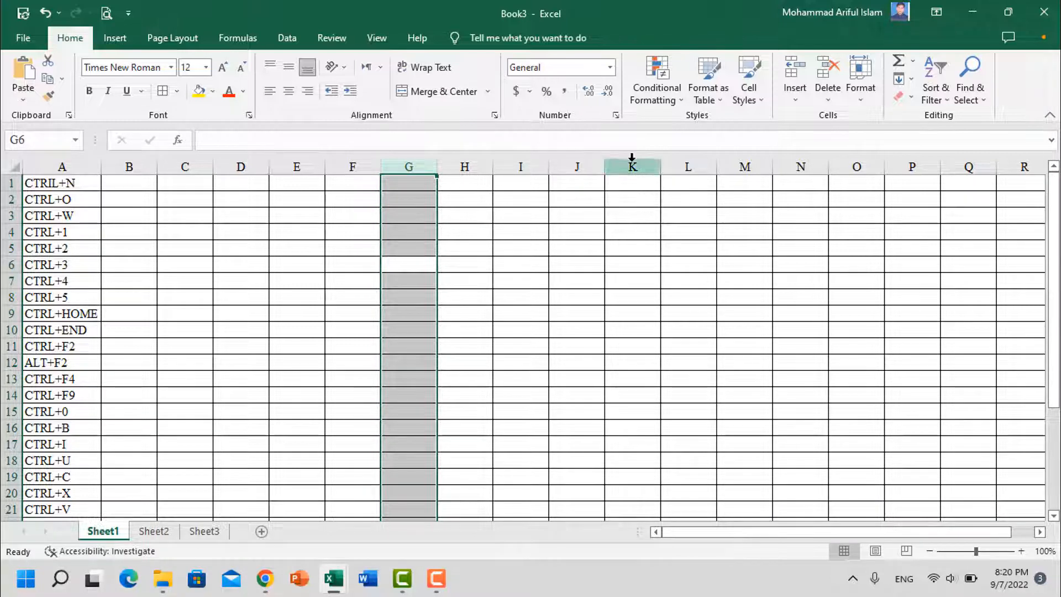
Select the entire column K starting from cell K9
click(641, 365)
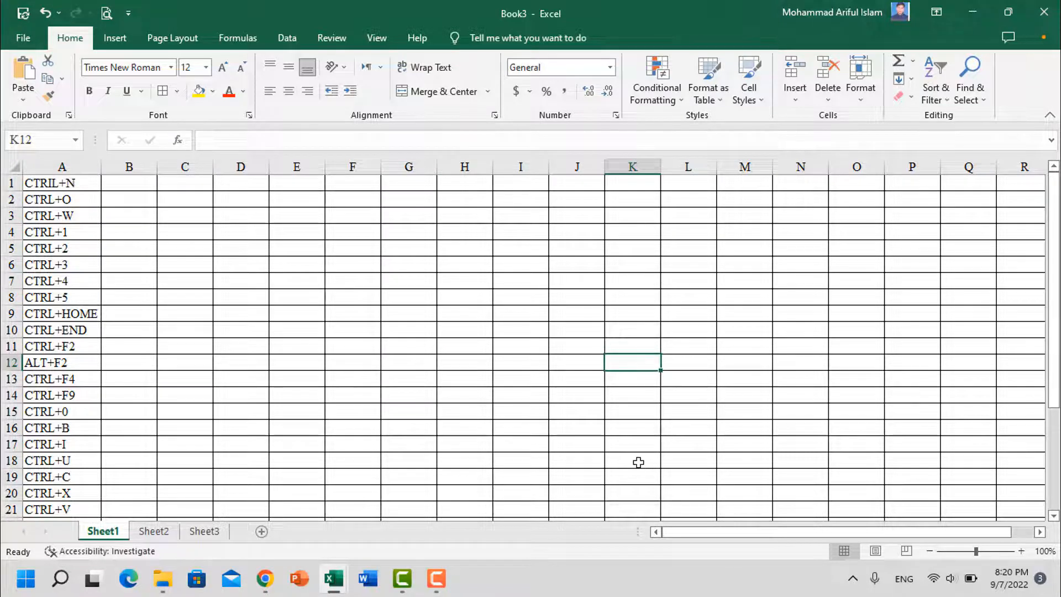
click(637, 310)
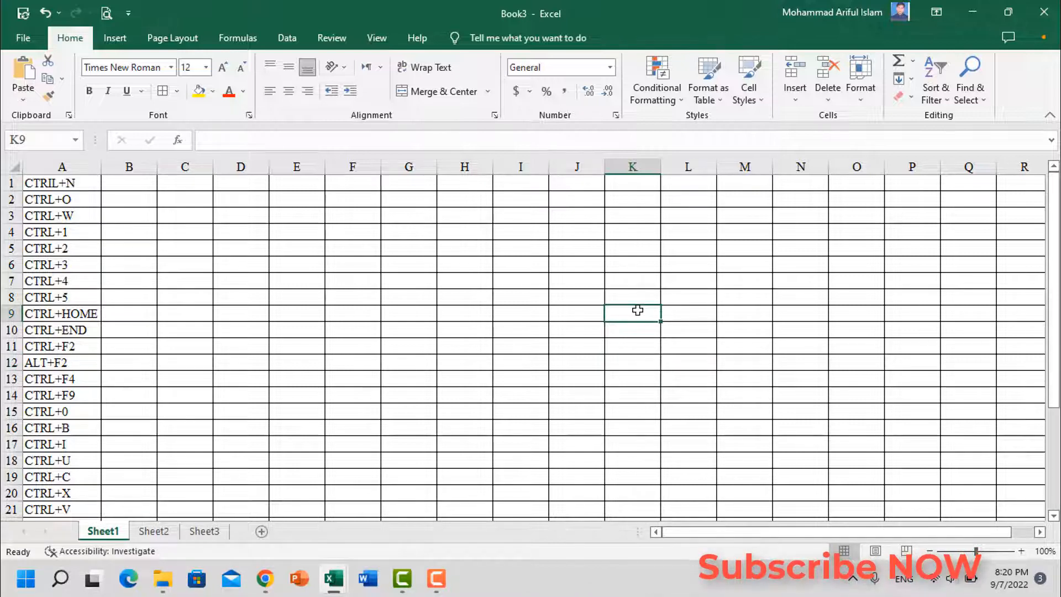
key(ctrl+space)
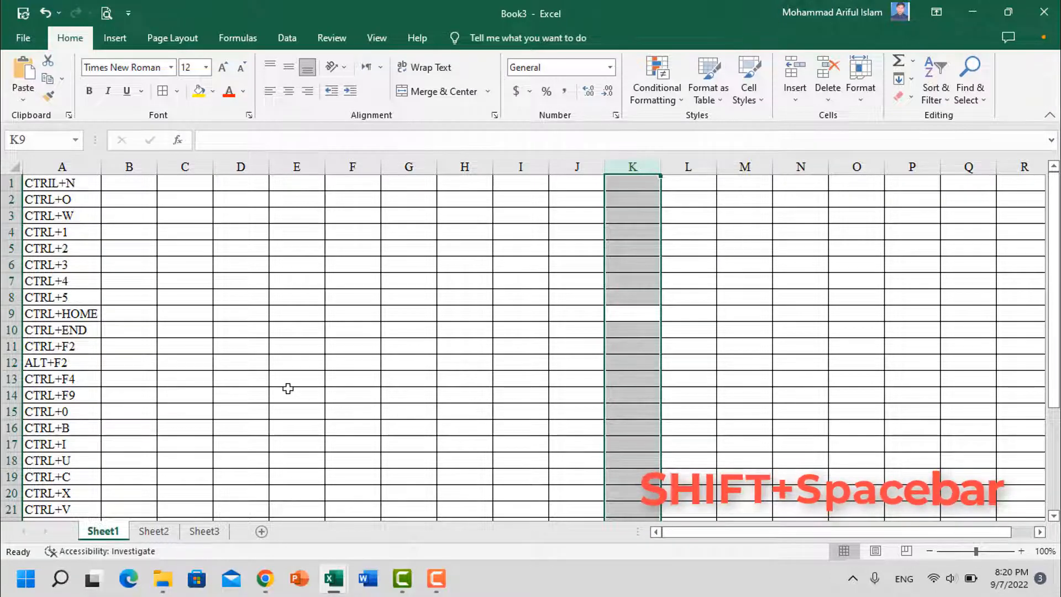
Select the entire row 11 starting from cell Q11
click(232, 425)
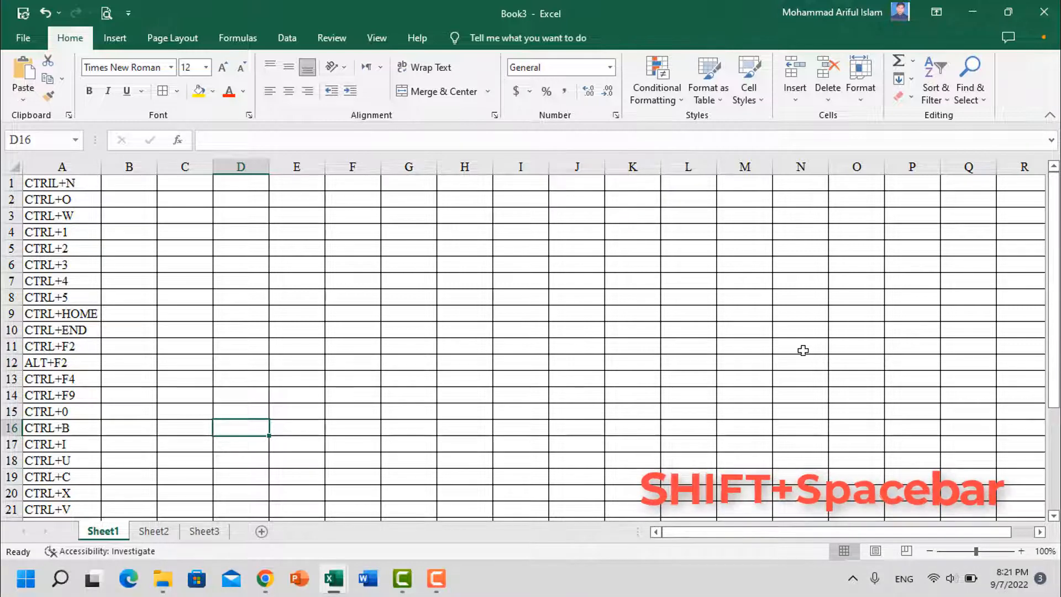
click(960, 346)
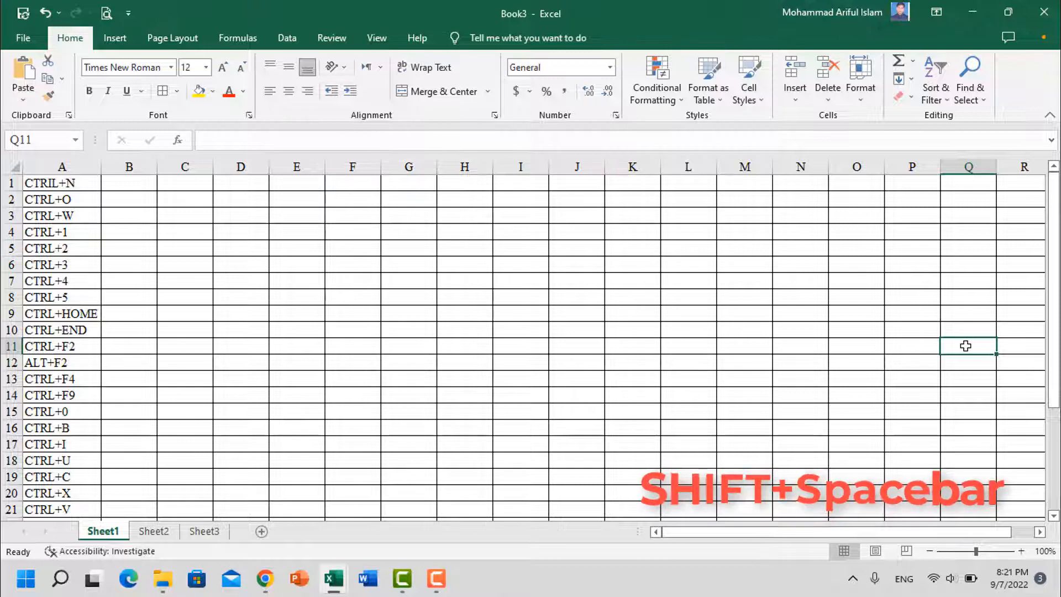
key(shift+space)
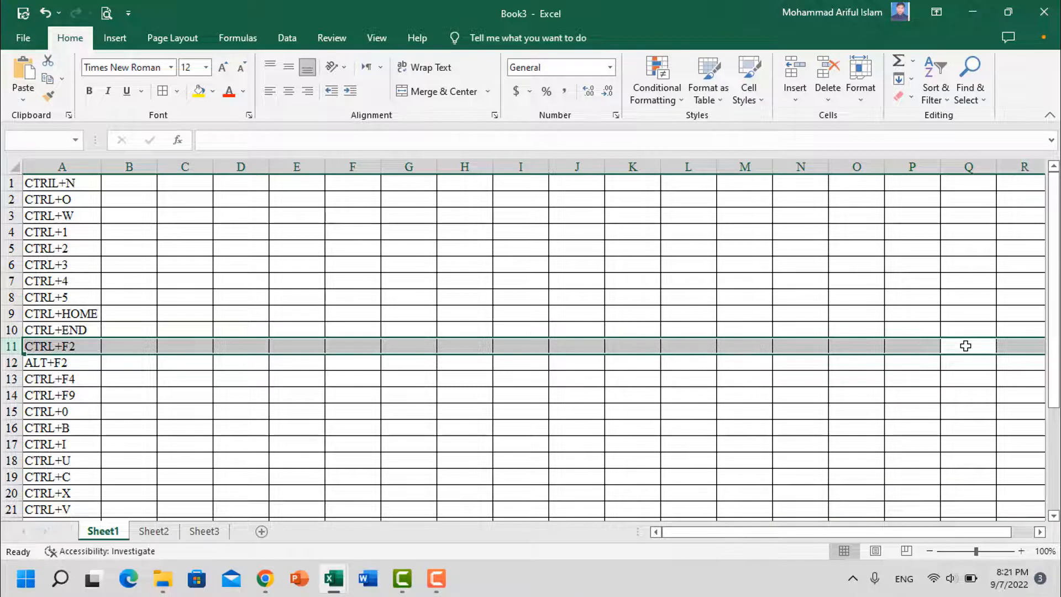
Jump from cell B11 to the sheet's last column, and from cell XFD4 back to the filled cell in column A
click(320, 446)
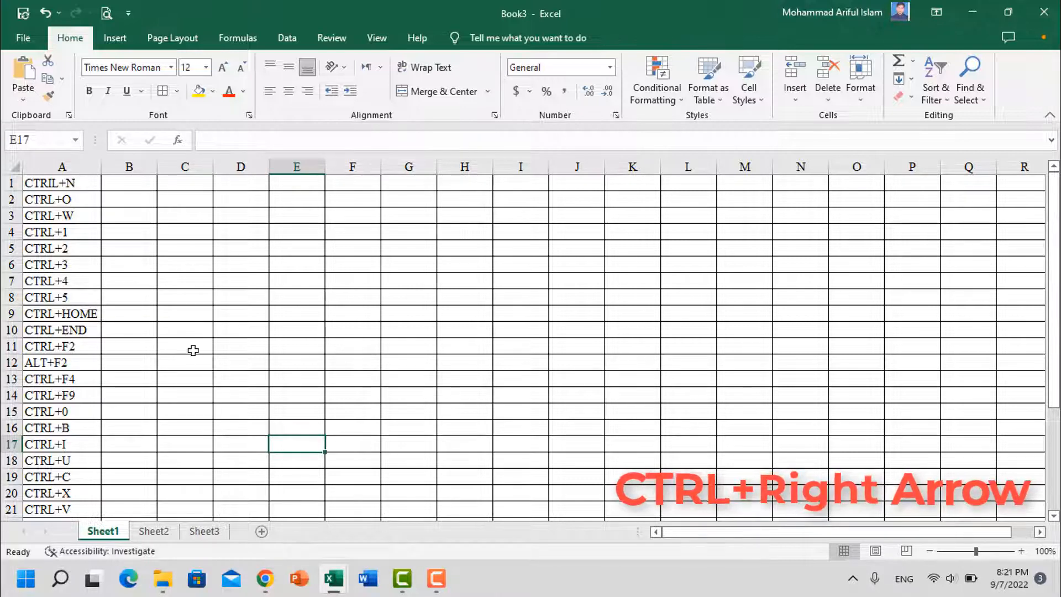
click(147, 342)
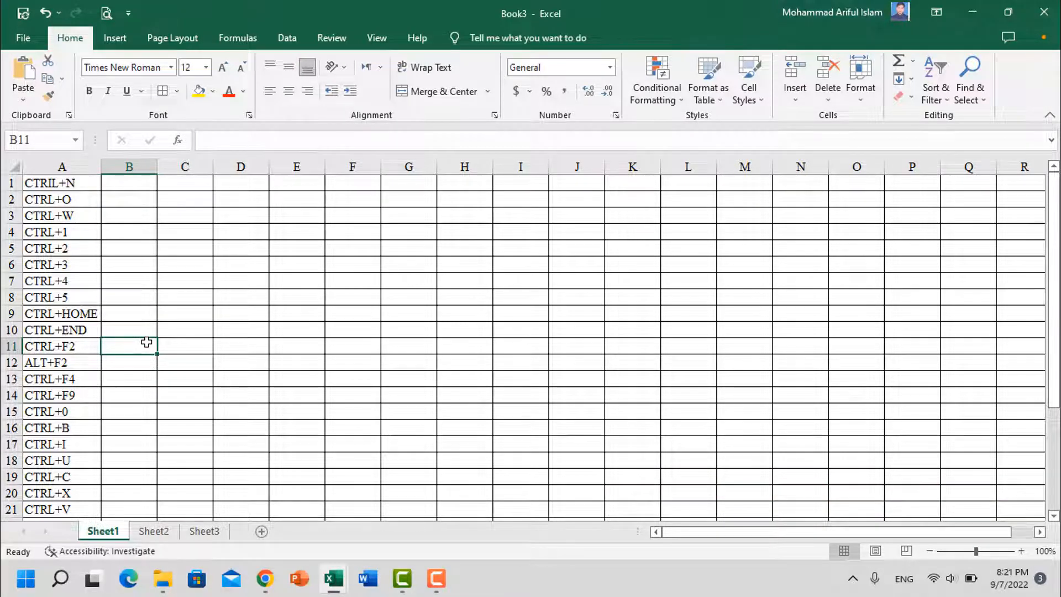
key(ctrl+Right)
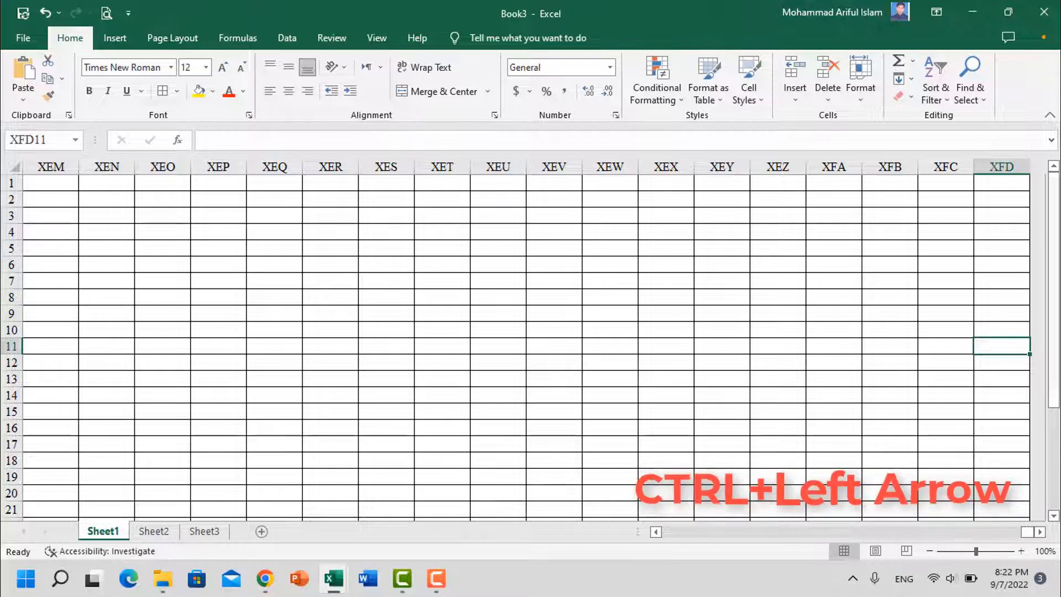
click(997, 231)
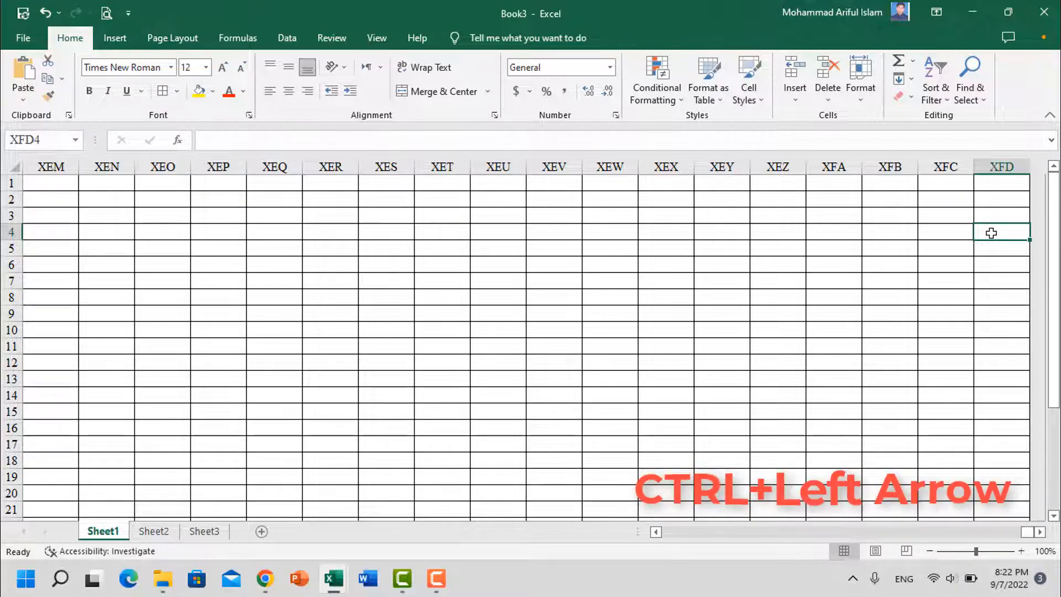
key(ctrl+Left)
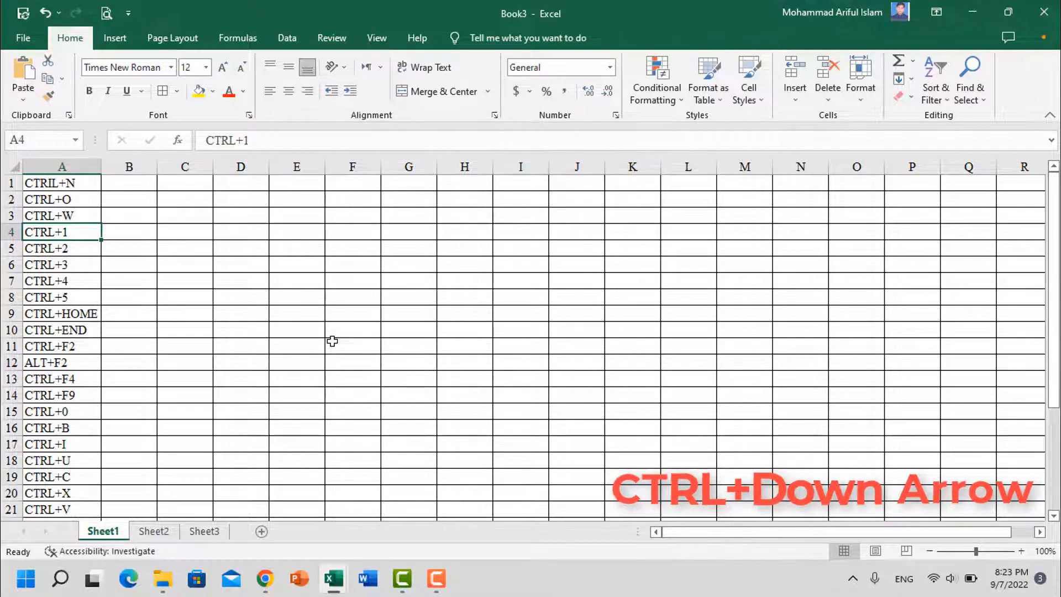
Jump from A4 to the last filled cell of the column A list and back up to its first cell
key(ctrl+Down)
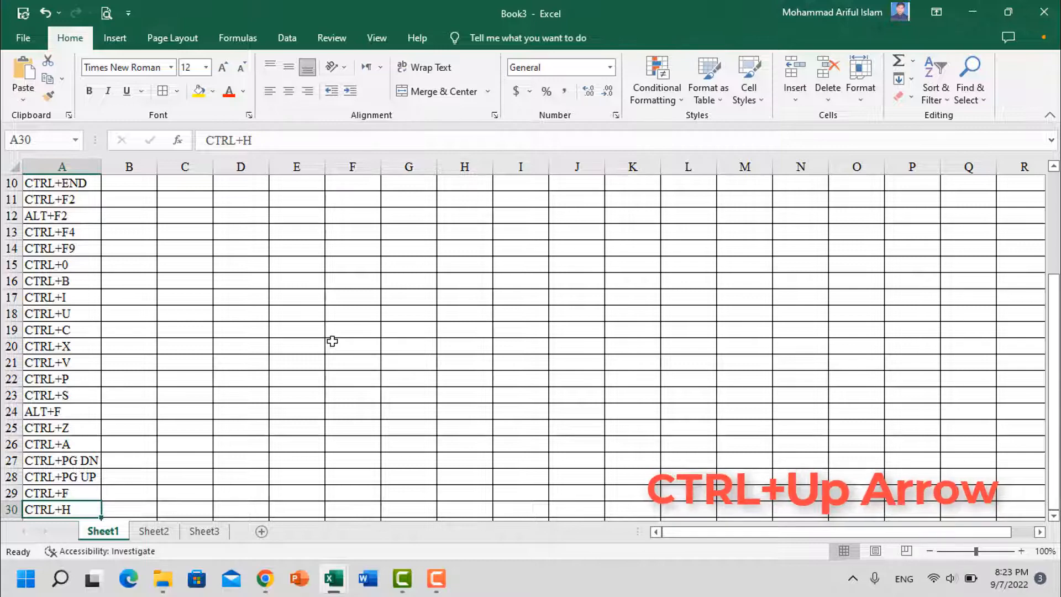
key(ctrl+Up)
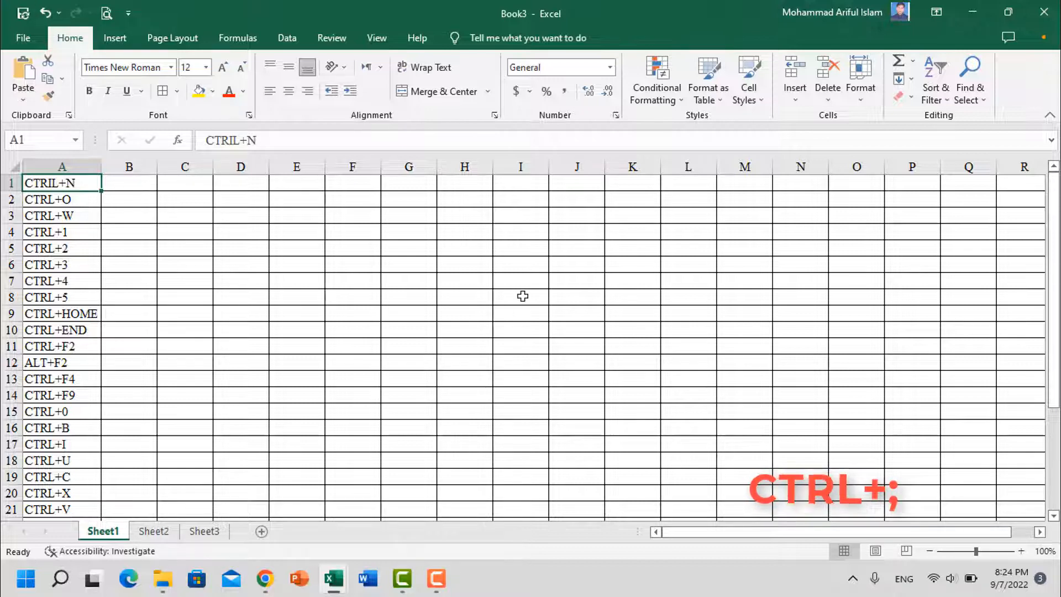
Insert the current date, 9/7/2022, into cell L8 and compare it with the system date
click(689, 298)
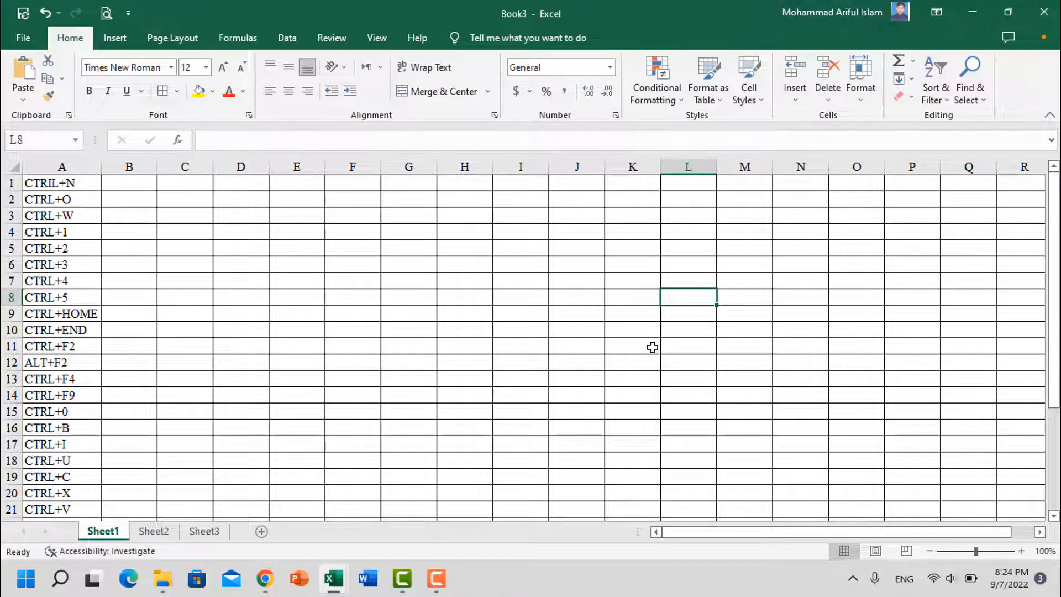
key(ctrl+semicolon)
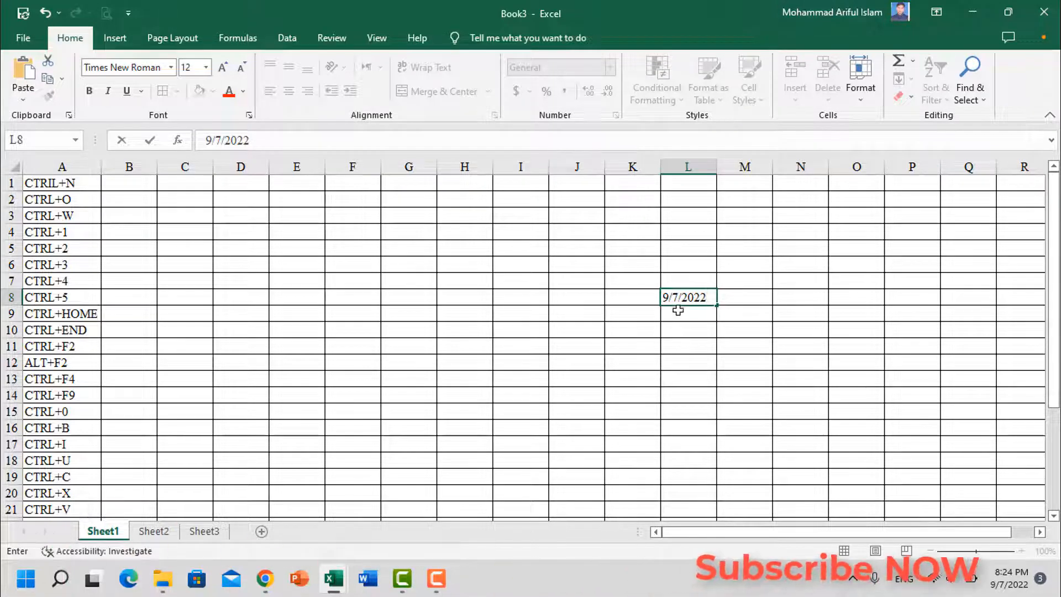
click(701, 348)
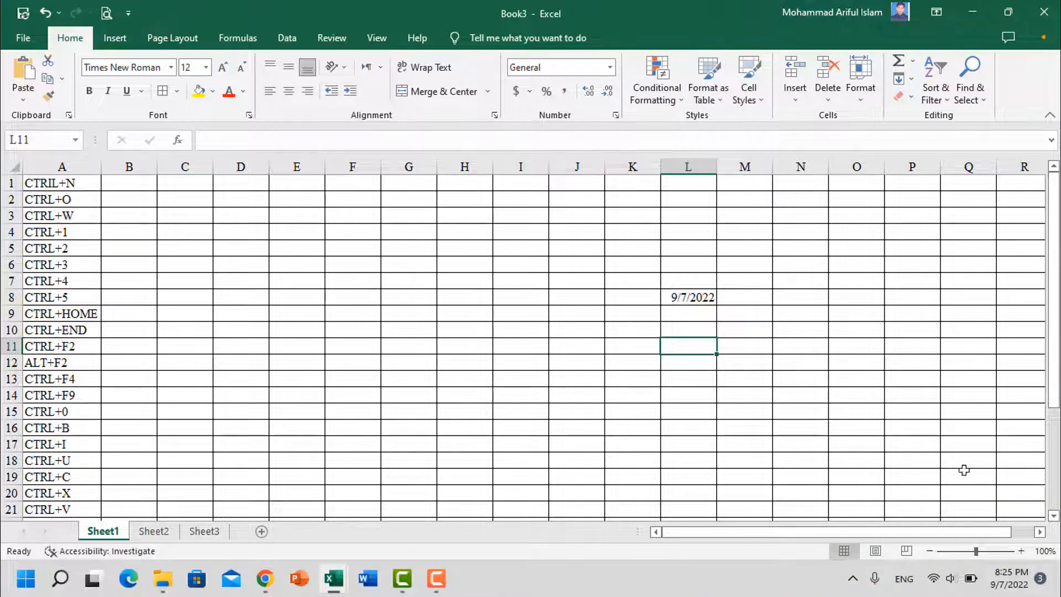
mouse_move(1007, 591)
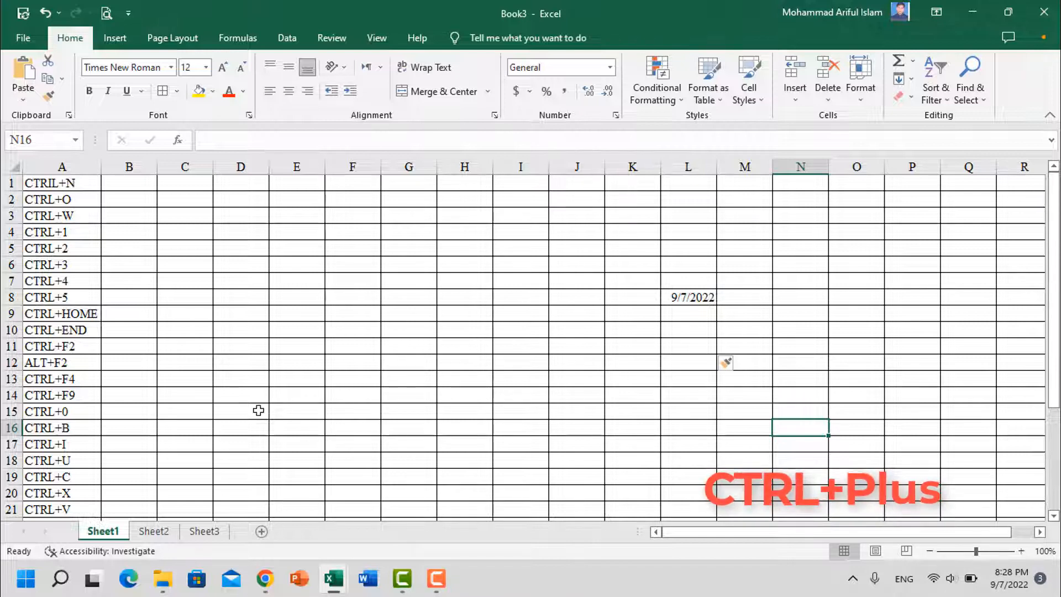
Insert an entire row above the CTRL+END entry in cell A10
click(81, 330)
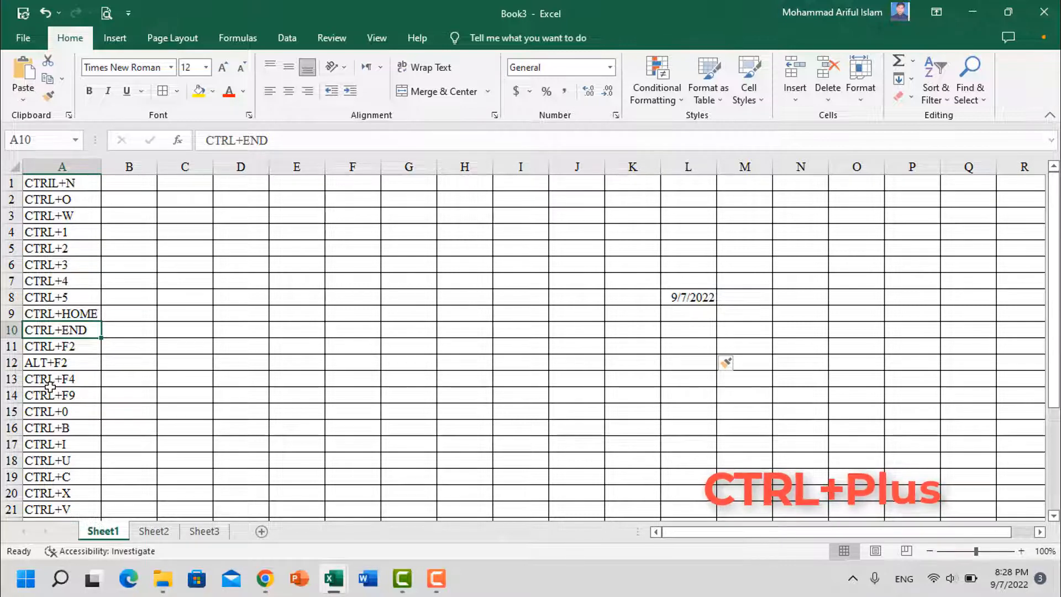
key(ctrl+plus)
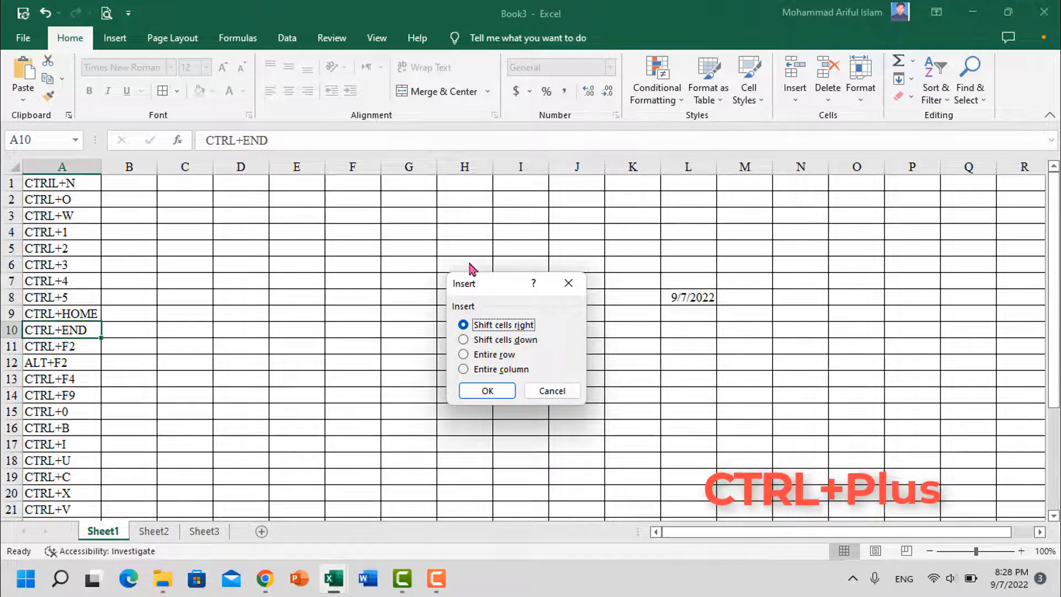
drag(505, 289, 339, 259)
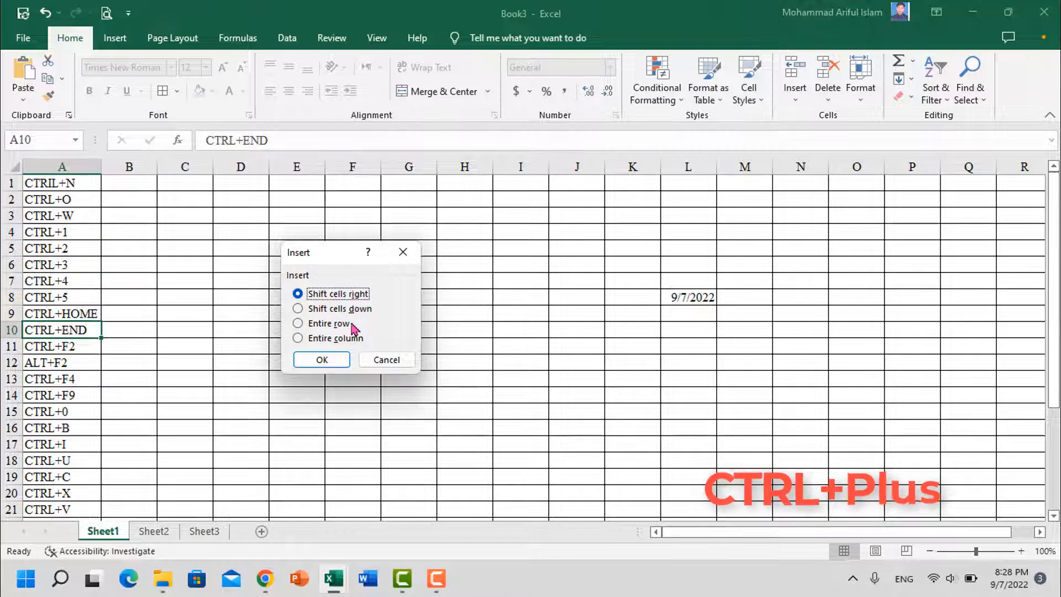
click(298, 324)
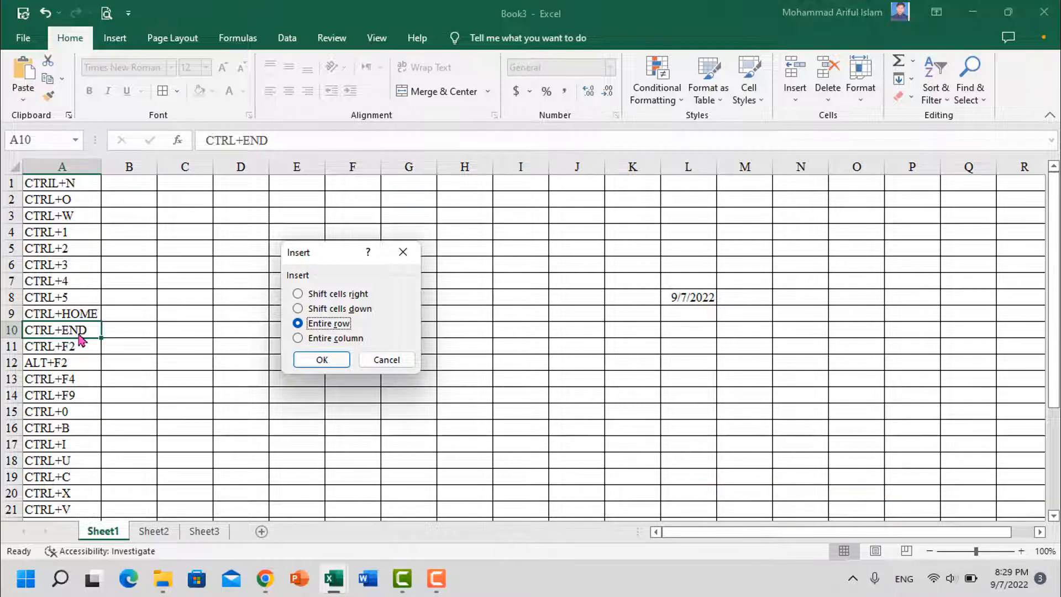
click(319, 361)
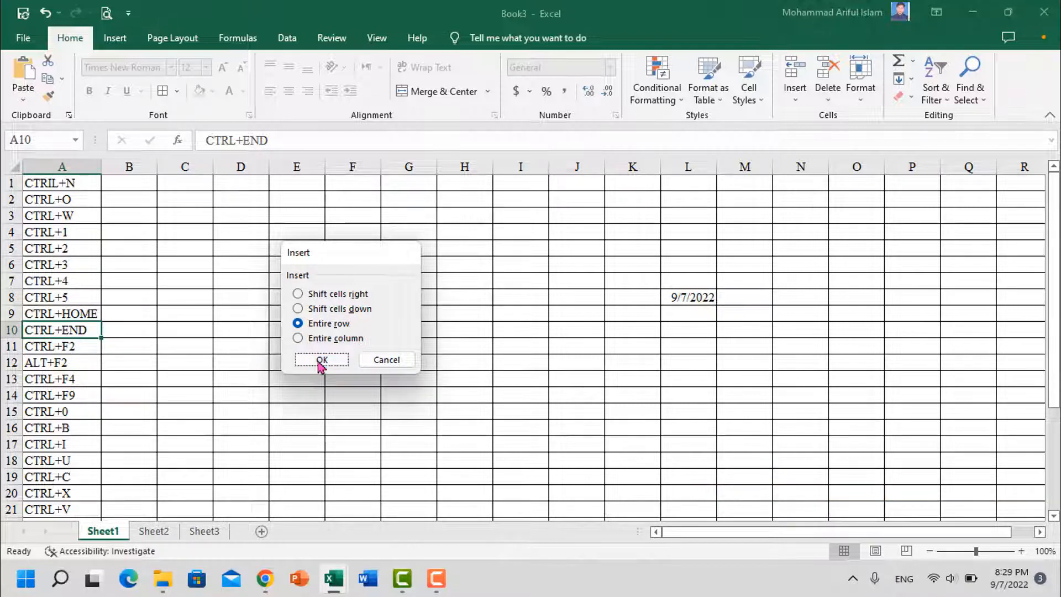
click(73, 382)
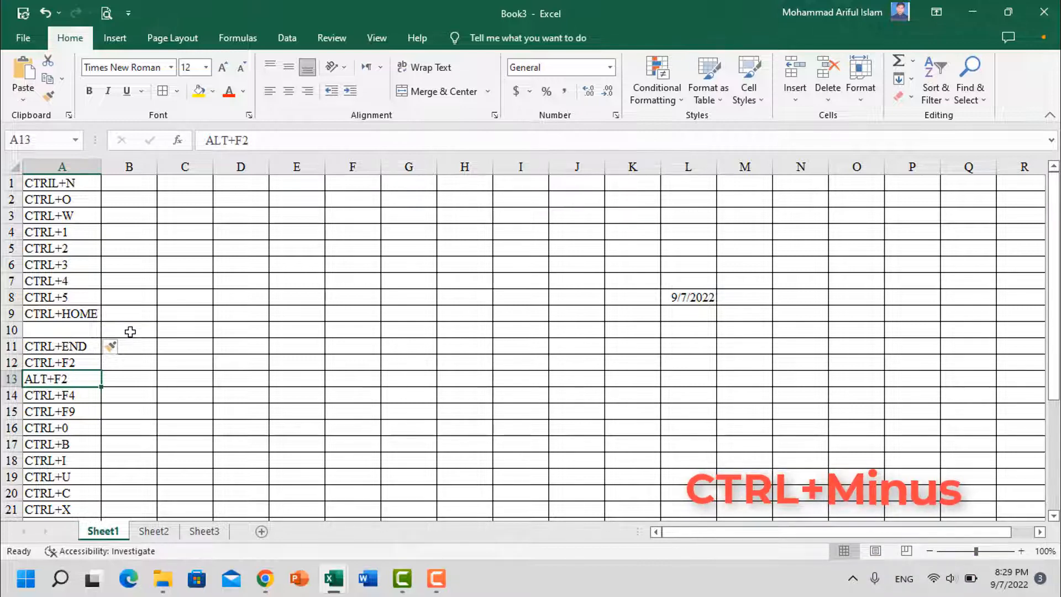
Delete cell A14 containing CTRL+F4, shifting the remaining cells left
click(69, 396)
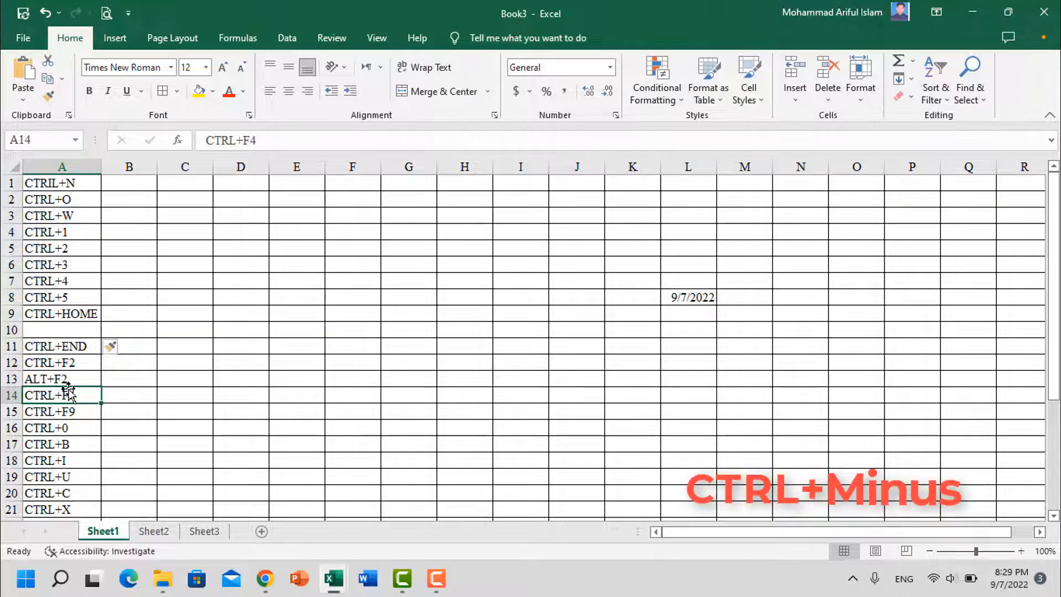
key(ctrl+minus)
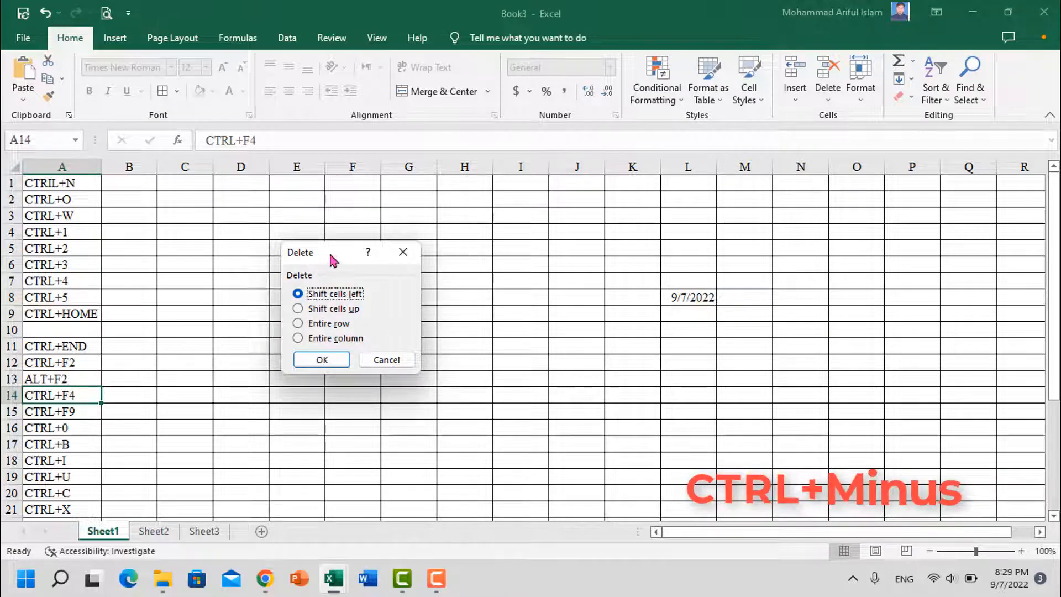
drag(331, 259, 311, 257)
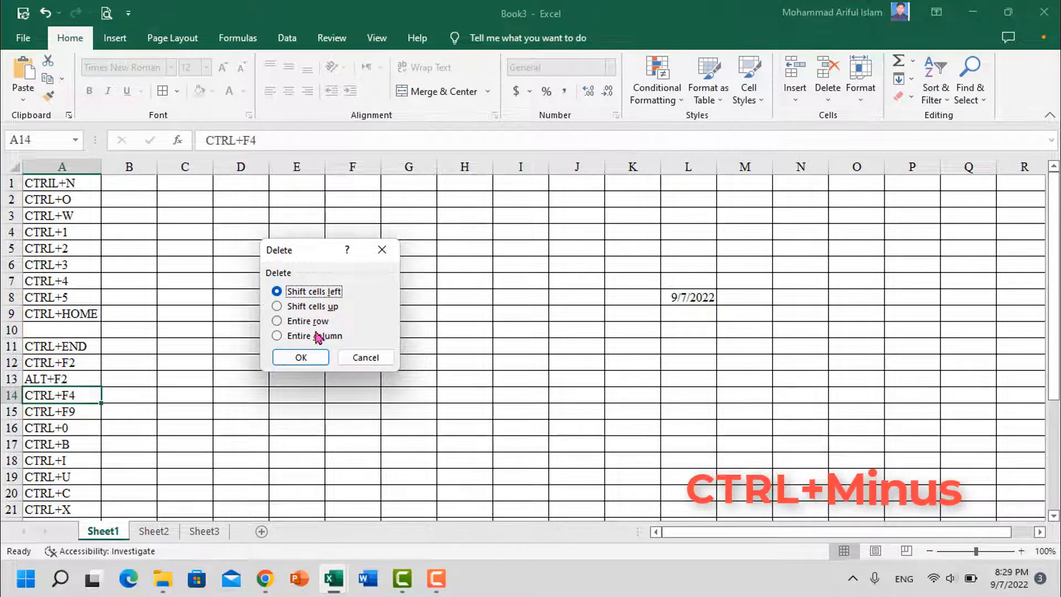
click(299, 359)
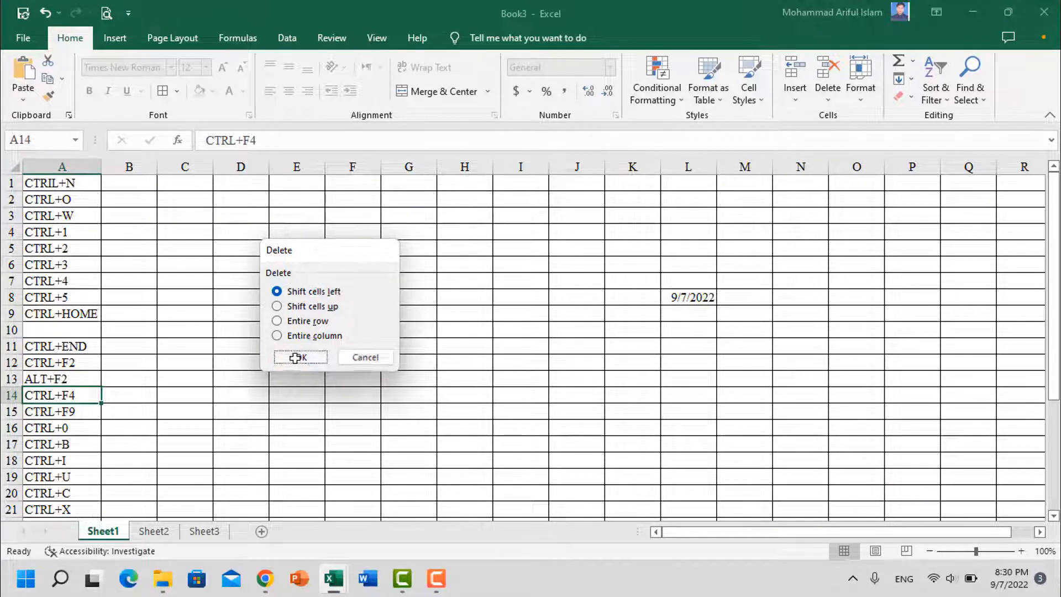
click(79, 440)
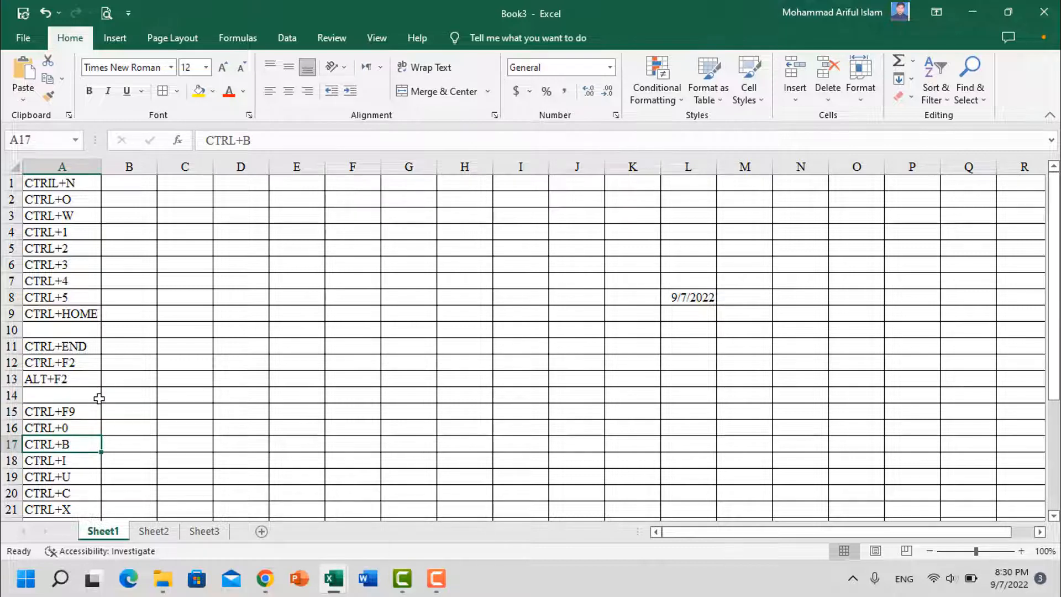
Insert the current time, 8:31 PM, into cell F12
double_click(333, 362)
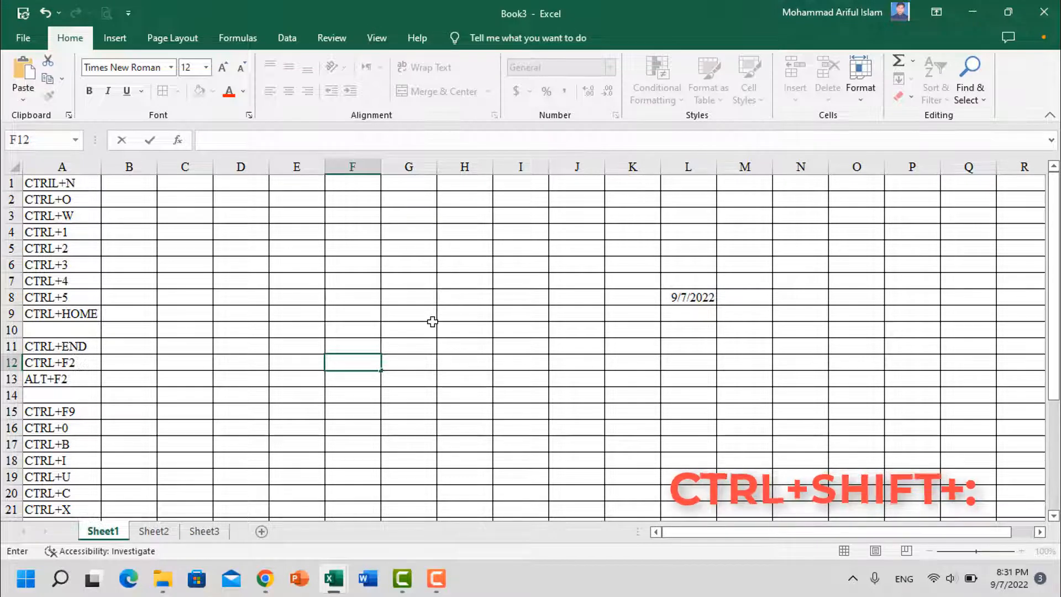
key(ctrl+shift+semicolon)
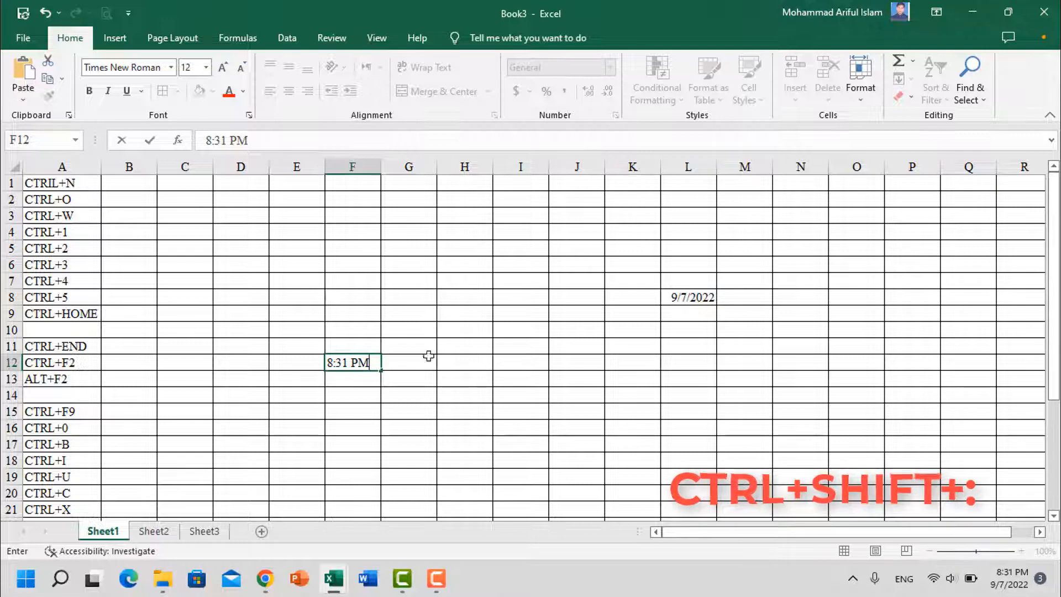
click(451, 445)
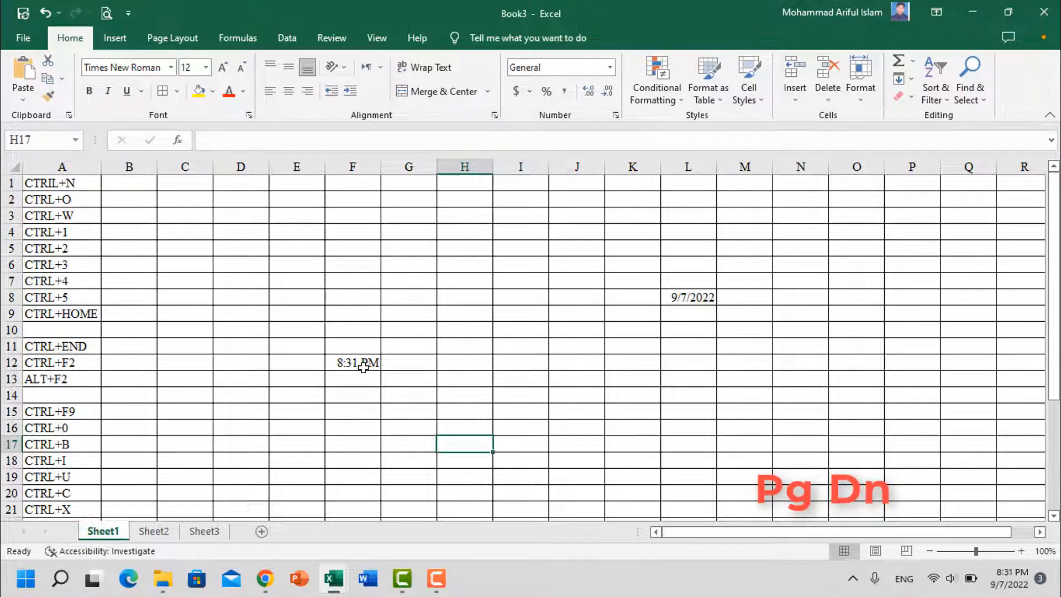
Move one screen of rows down from cell H17, select cell G33 and return to the sheet's first rows
key(Page_Down)
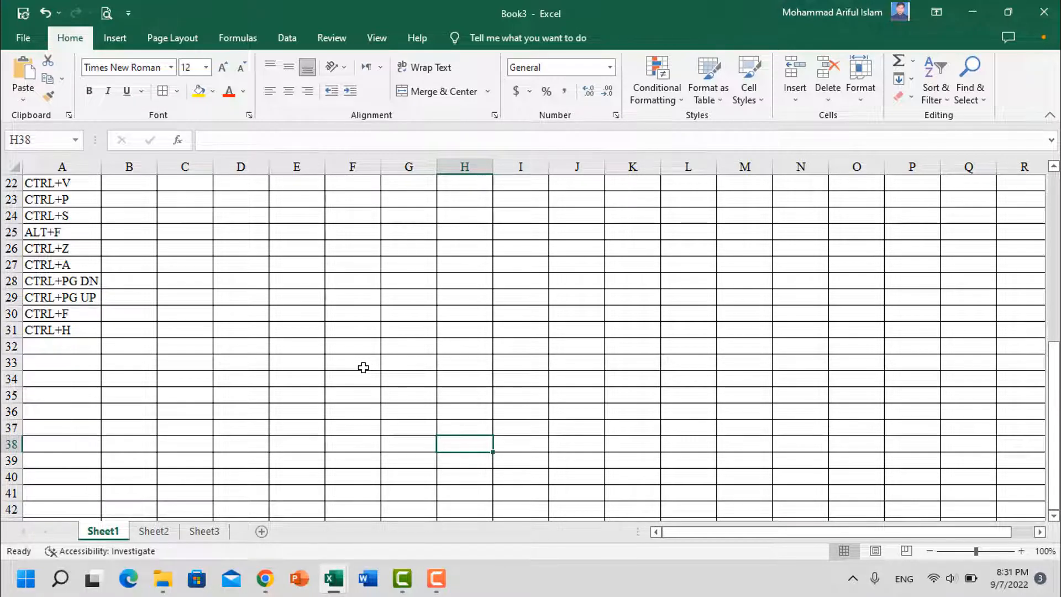
click(419, 358)
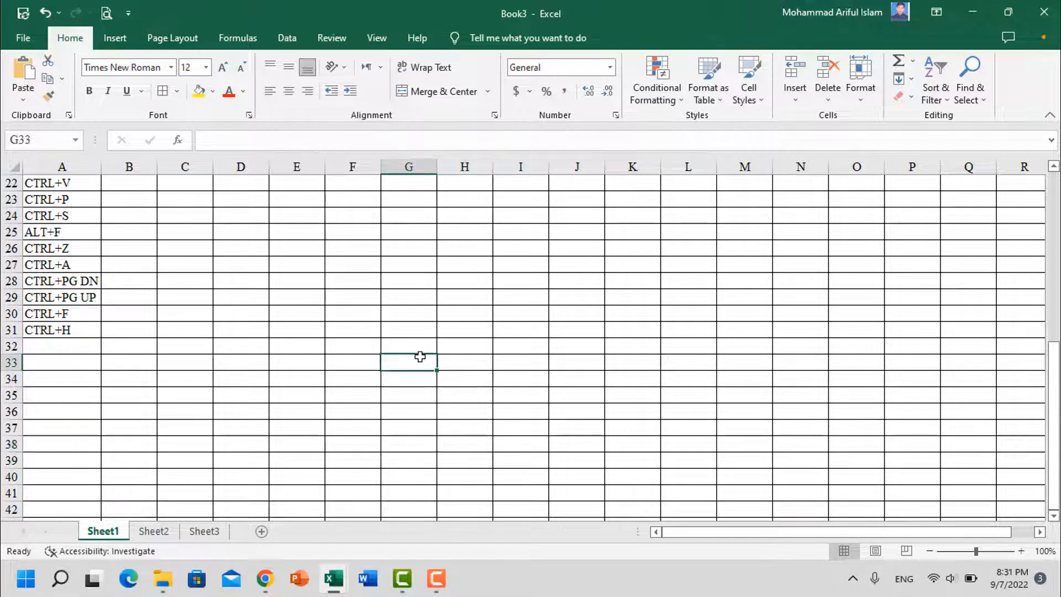
key(alt)
scroll(641, 399, up, 7)
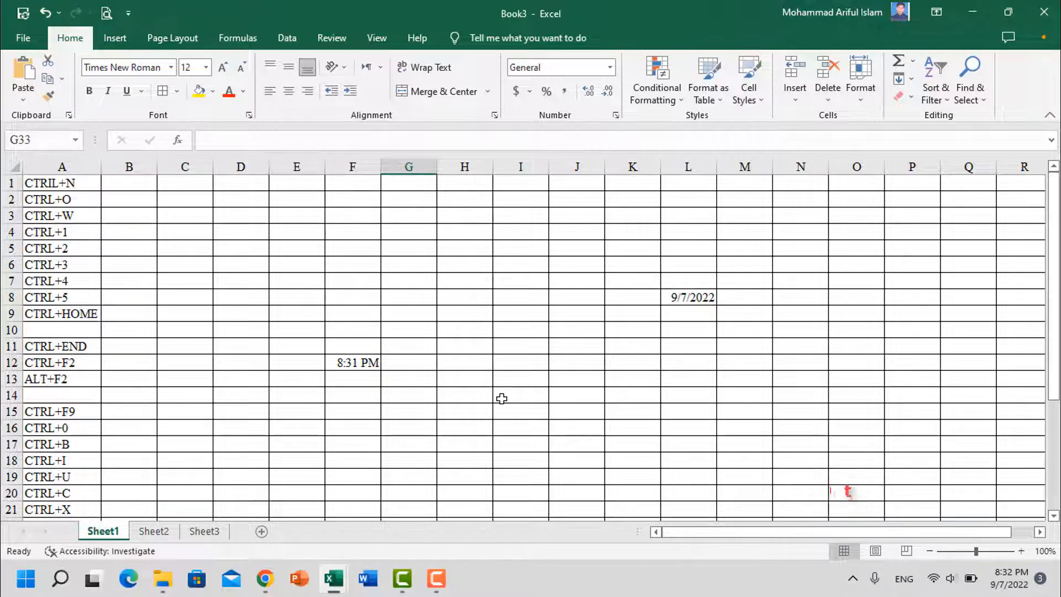
Display the ribbon's shortcut key tips and dismiss them by selecting cell J11
key(alt)
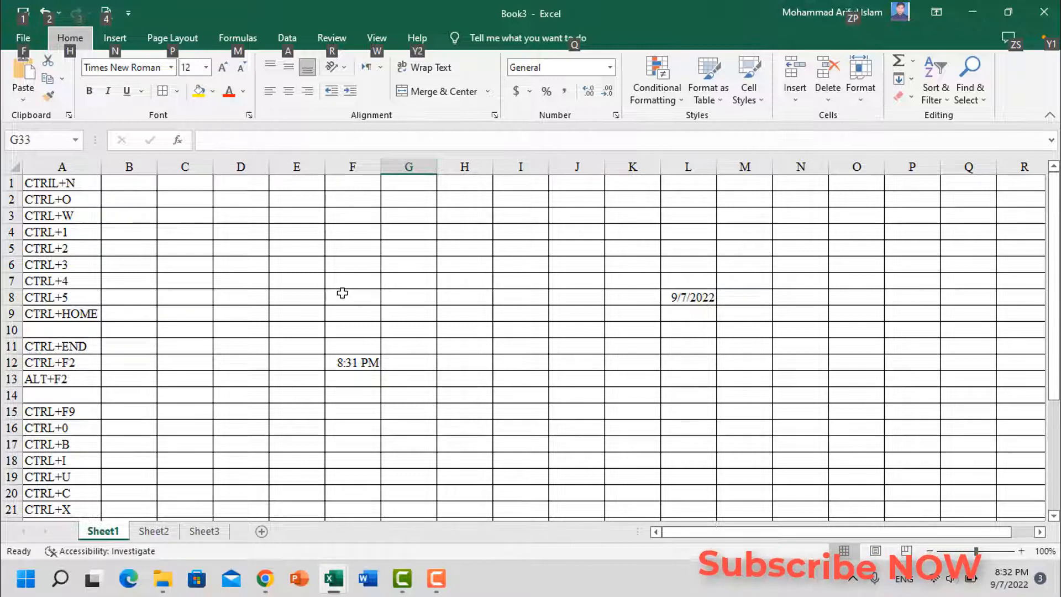
click(563, 348)
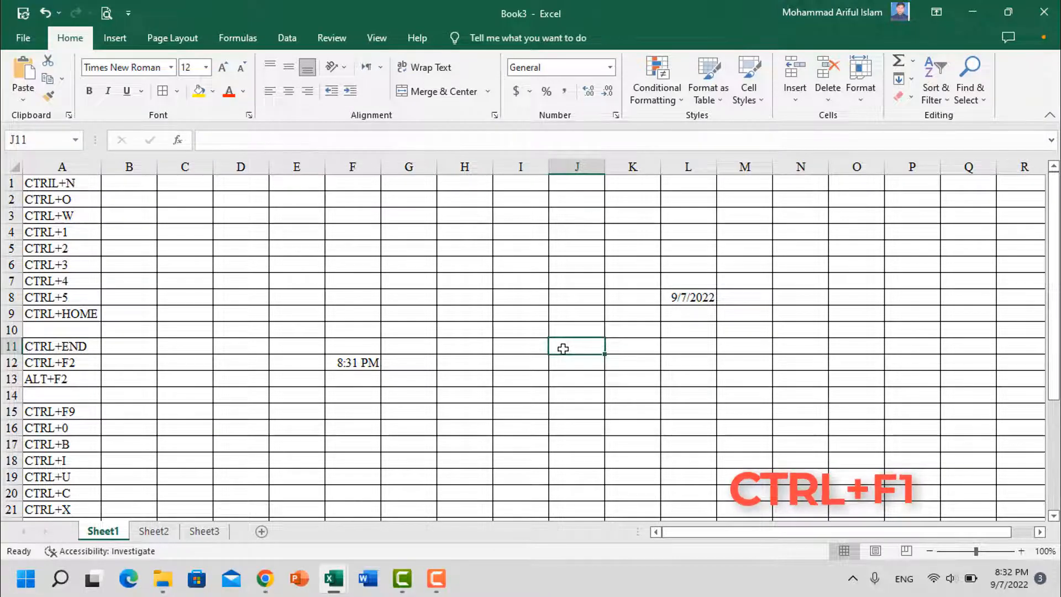
Collapse the ribbon to enlarge the worksheet area and expand it again, two times in a row
key(ctrl+F1)
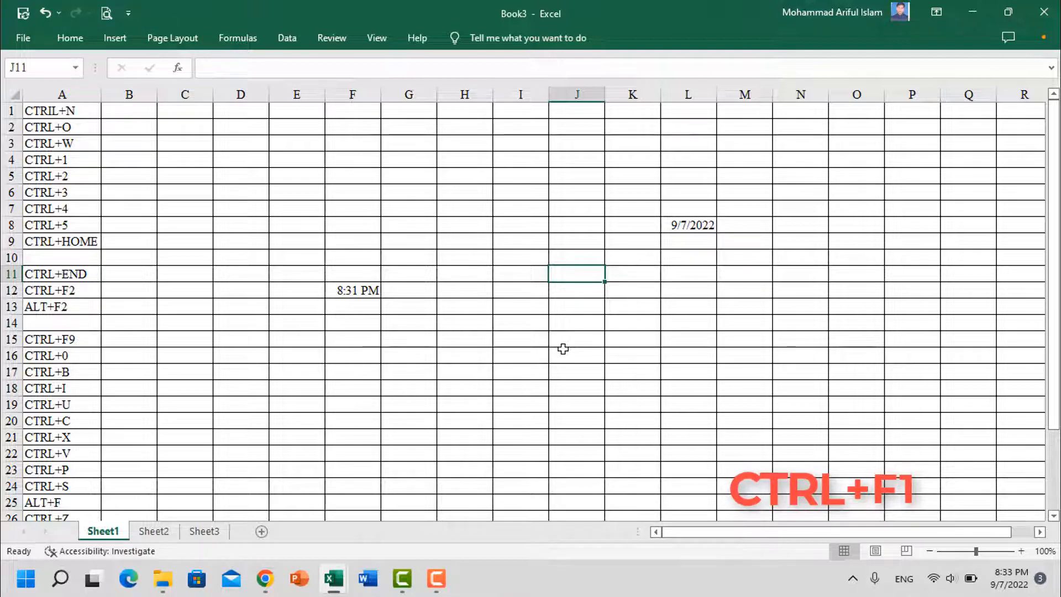
key(ctrl+F1)
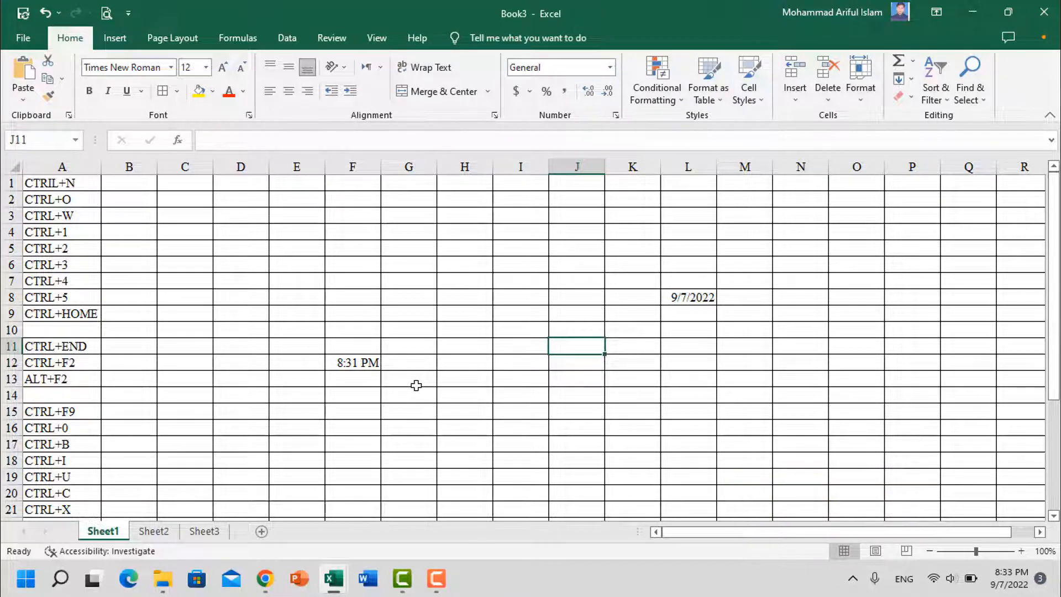
key(ctrl+F1)
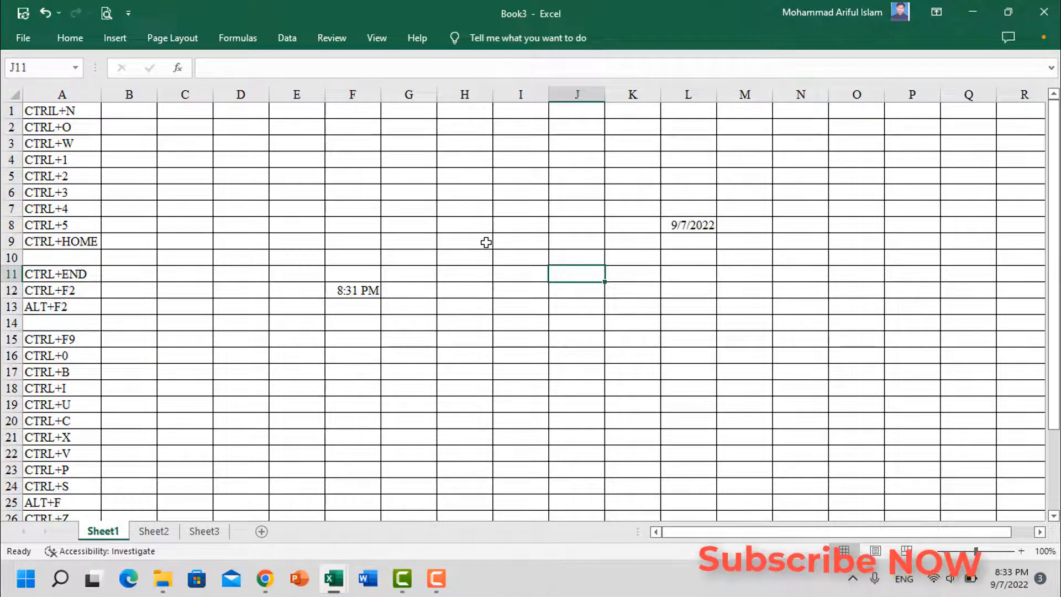
key(ctrl+F1)
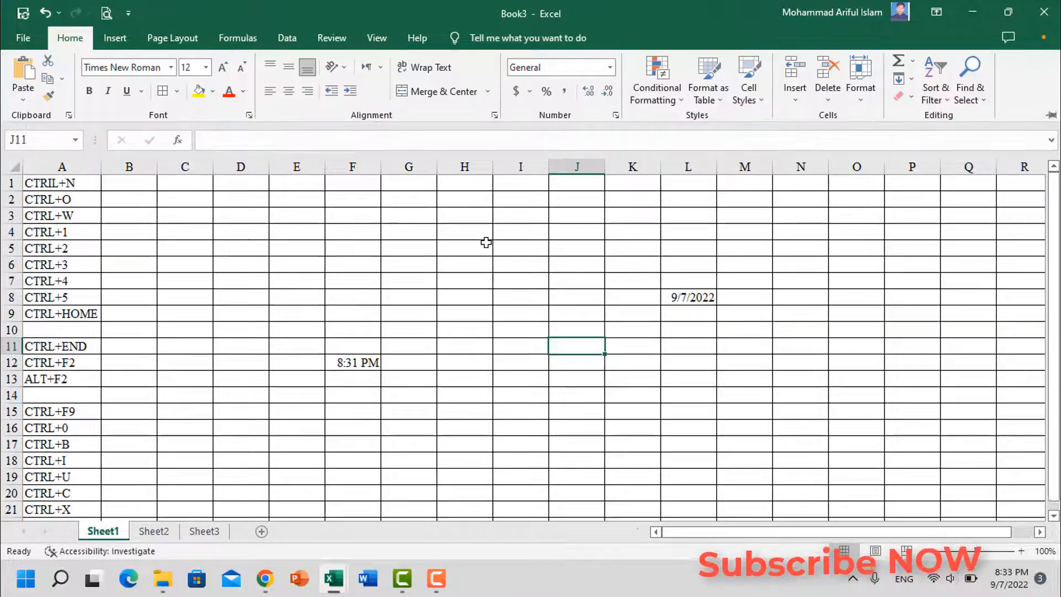